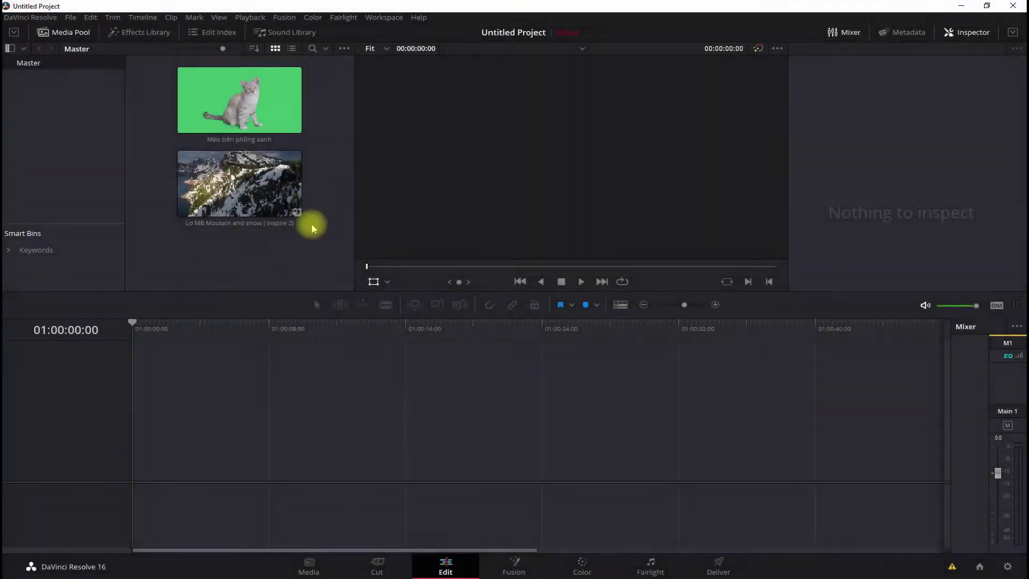
Preview the cat and snowy mountain clips, then drag the mountain clip into a new timeline
left_click(269, 114)
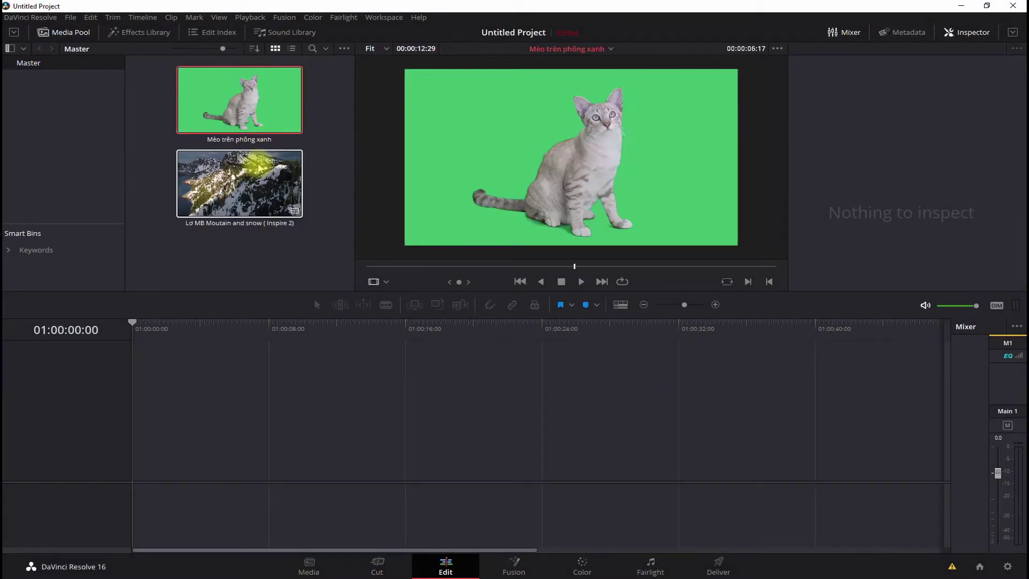
left_click(219, 193)
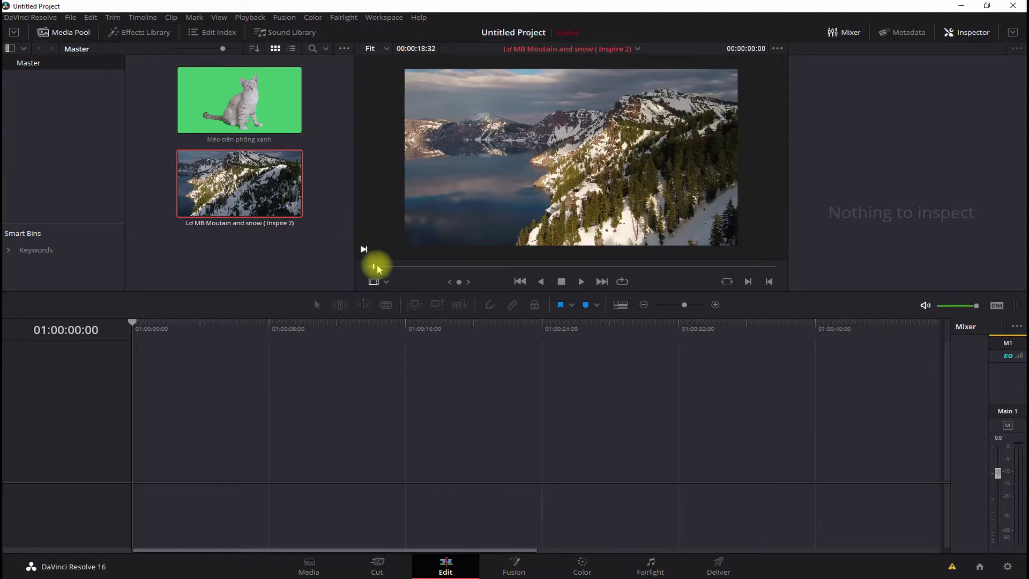
left_click_drag(365, 263, 515, 266)
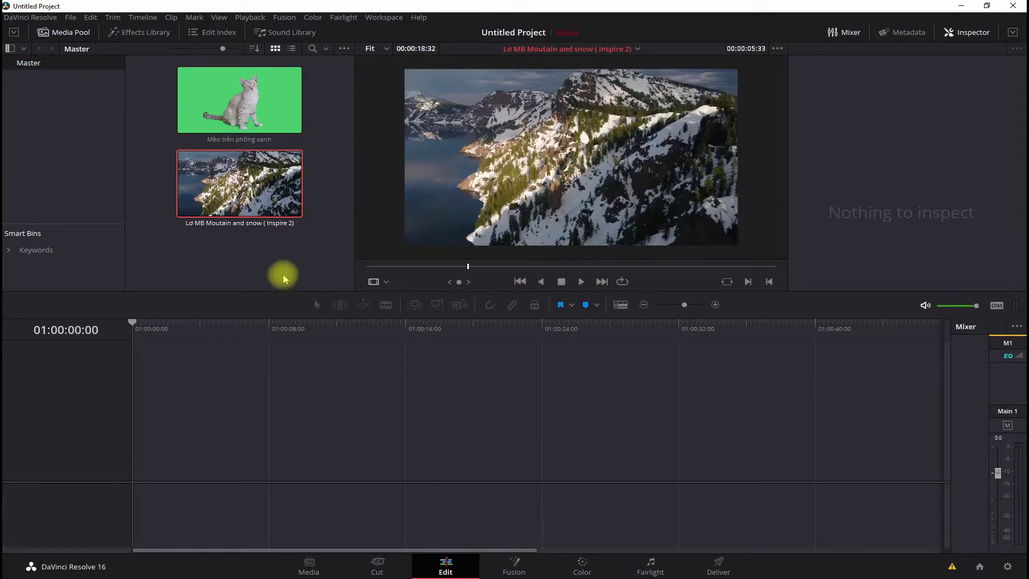
left_click(268, 106)
left_click(266, 166)
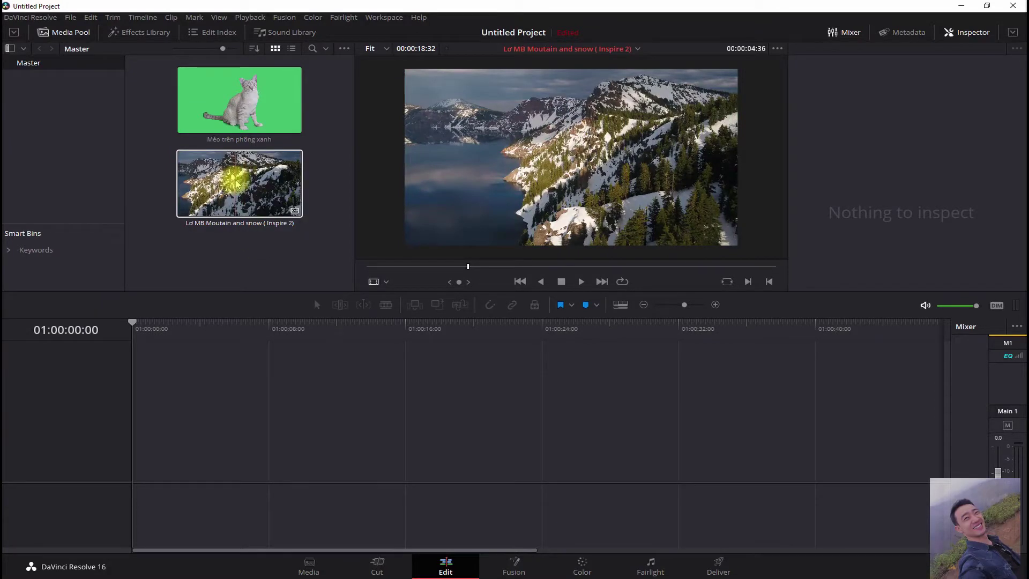
left_click_drag(249, 191, 216, 425)
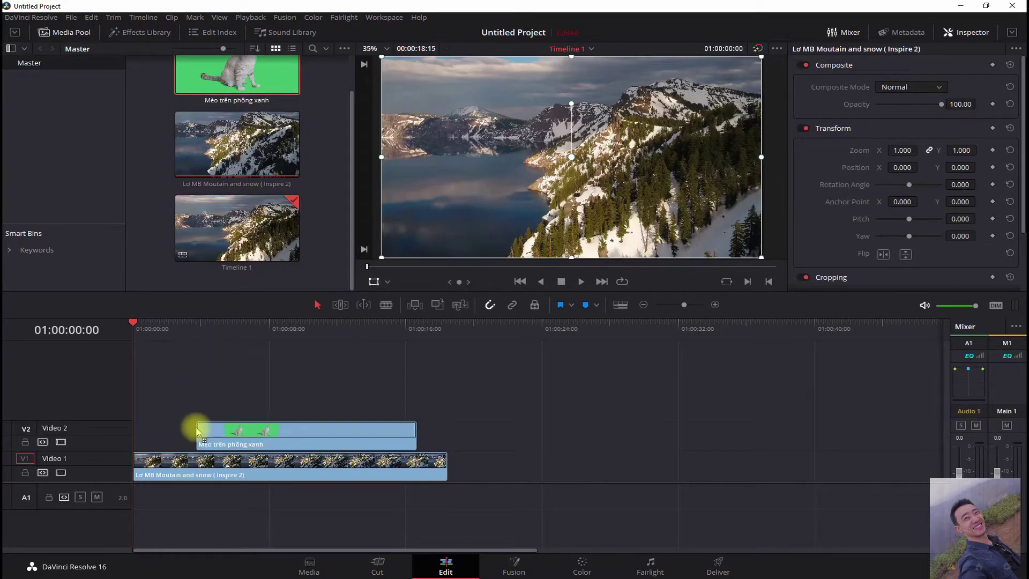
Layer the cat clip on V2 and trim the mountain clip to end with it
left_click_drag(209, 369, 135, 428)
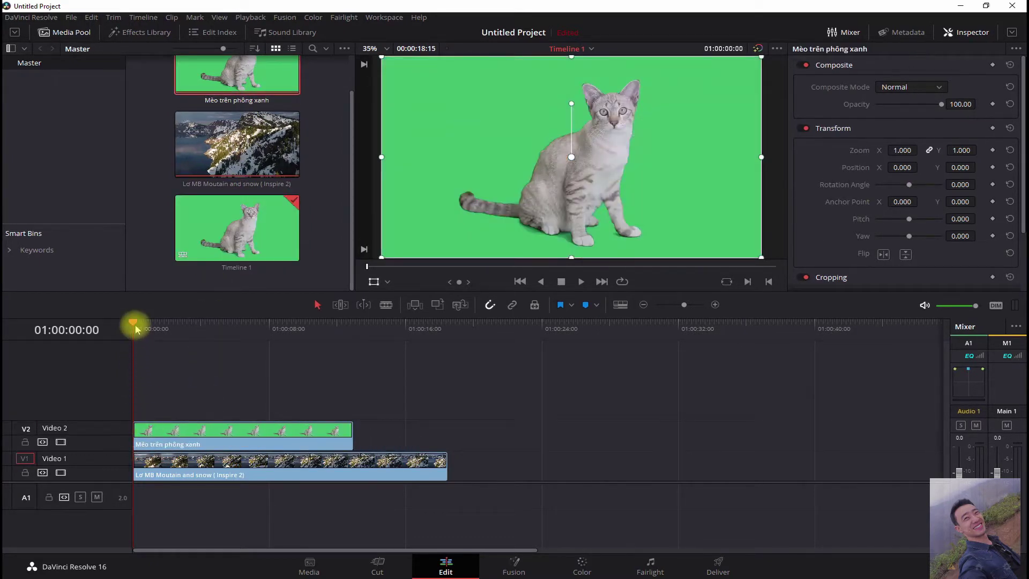
left_click_drag(153, 324, 348, 354)
left_click(356, 464)
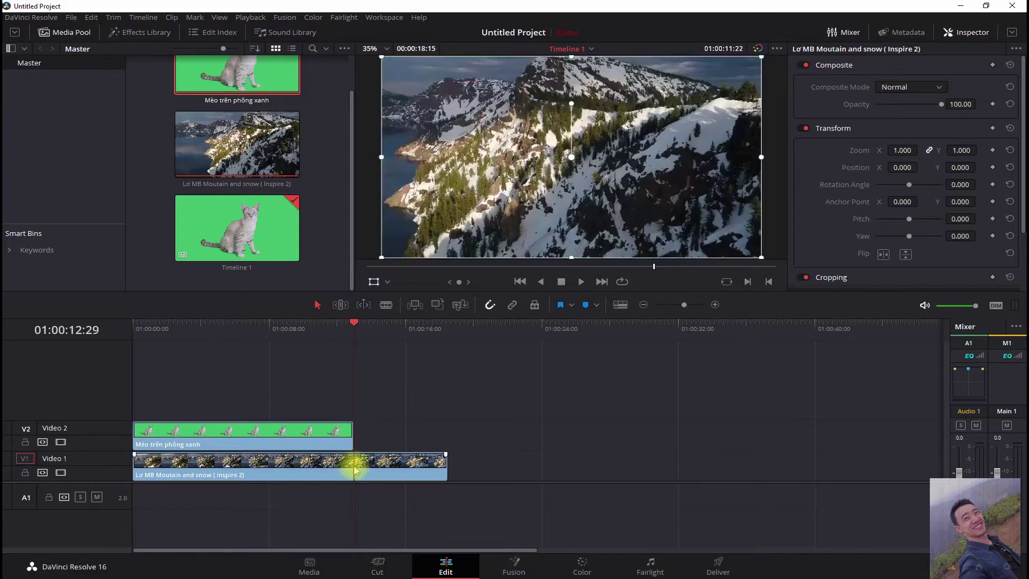
key("ctrl+b")
left_click(402, 469)
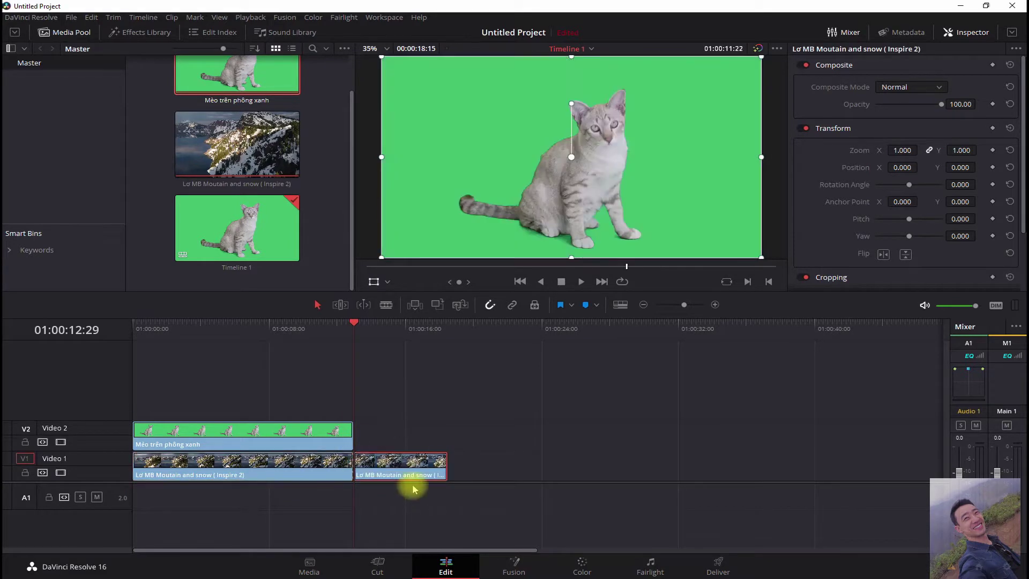
key("Delete")
Check the cat and mountain clips at a mid-clip frame, then go to the Color page
left_click_drag(356, 336, 246, 351)
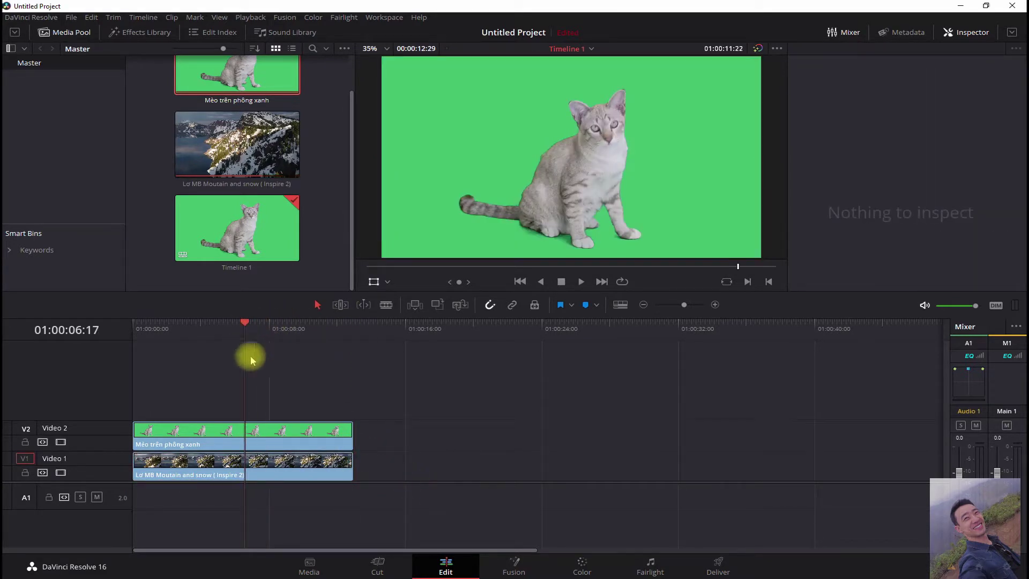
left_click(265, 426)
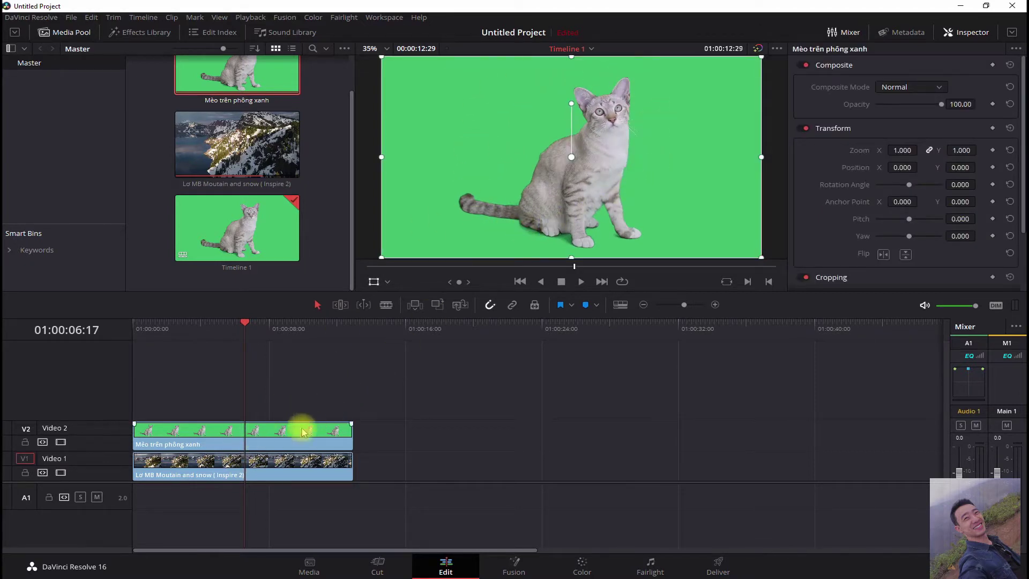
left_click(274, 471)
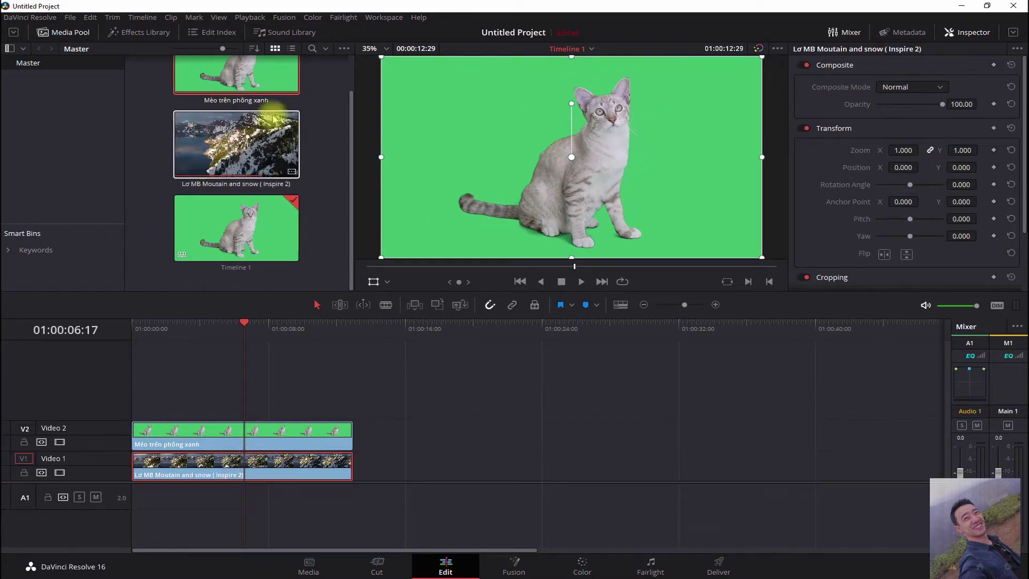
left_click(582, 566)
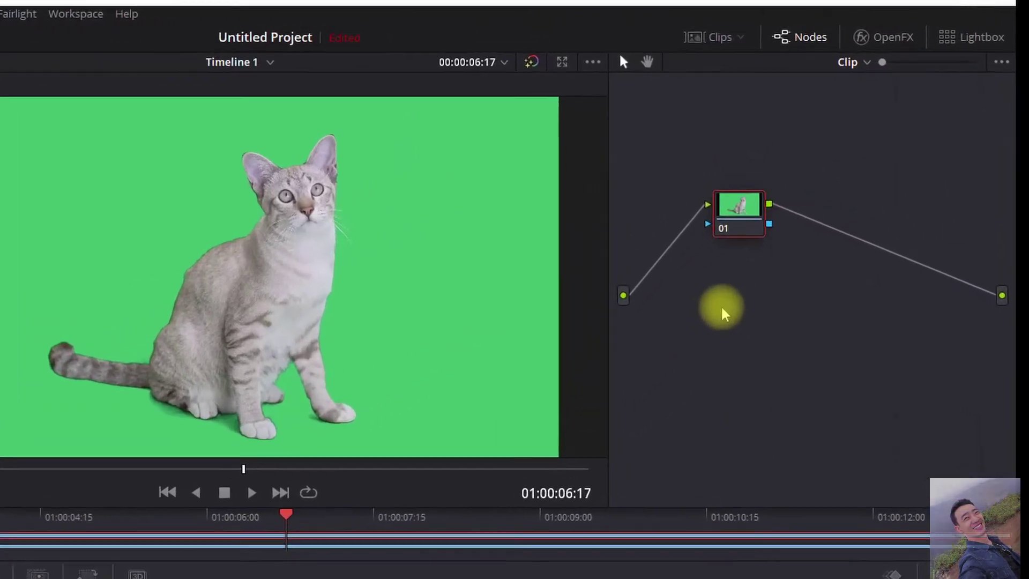
Add an alpha output to the node graph and connect node 01's key output to it
right_click(828, 210)
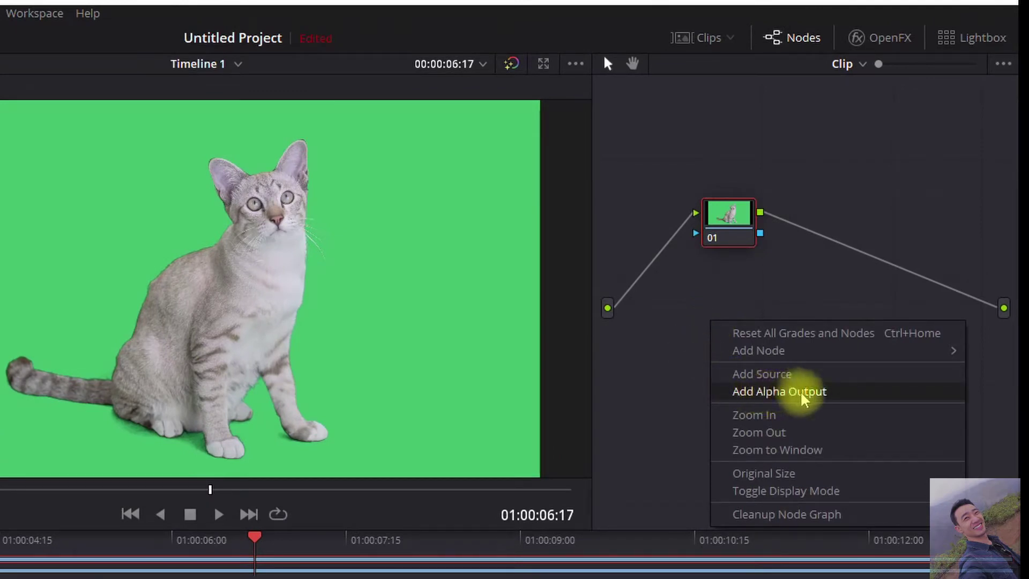
left_click(803, 395)
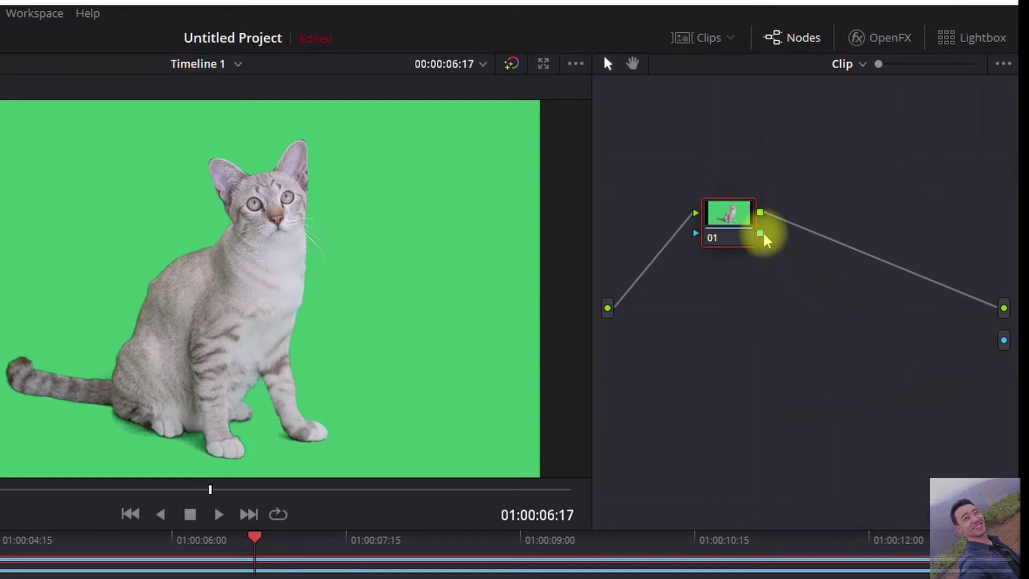
left_click_drag(760, 233, 977, 329)
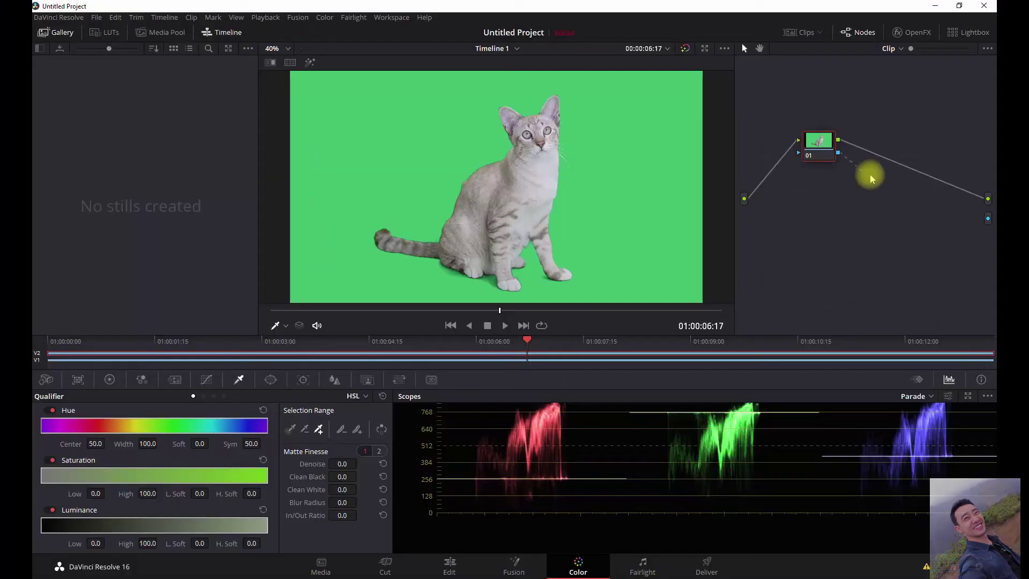
left_click_drag(971, 212, 988, 218)
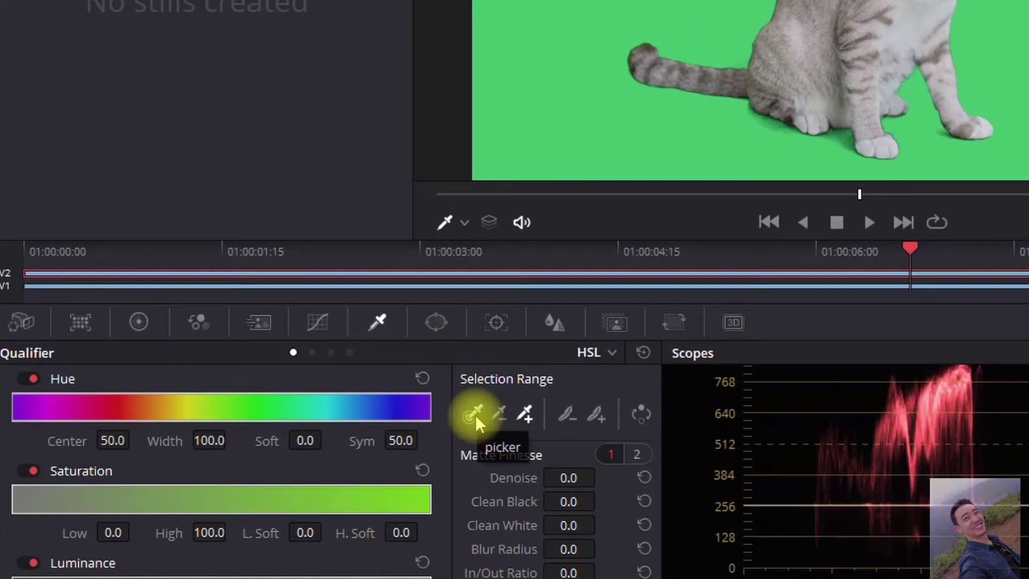
Sample the green background with the qualifier picker and invert the key
left_click(291, 430)
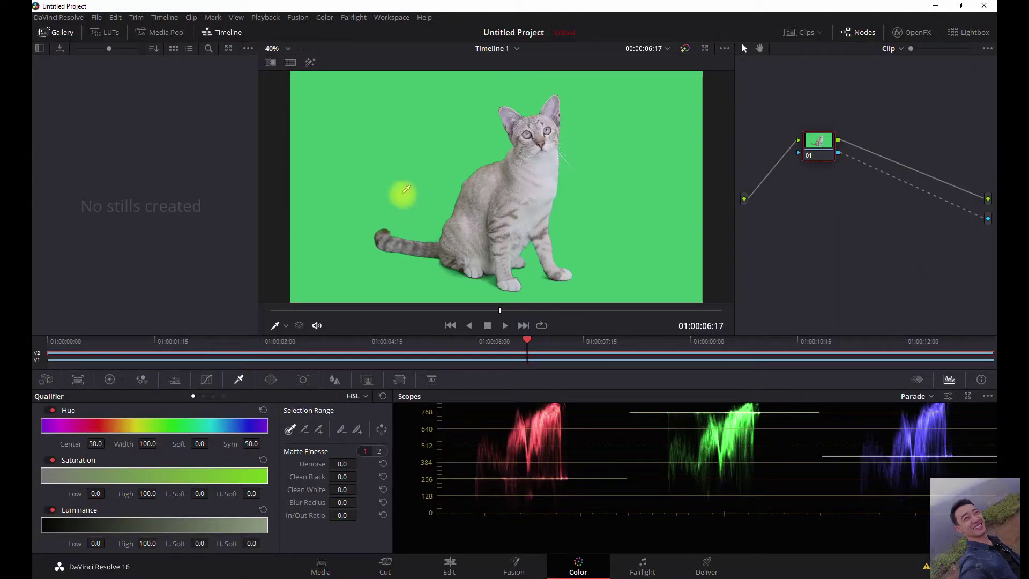
left_click(404, 191)
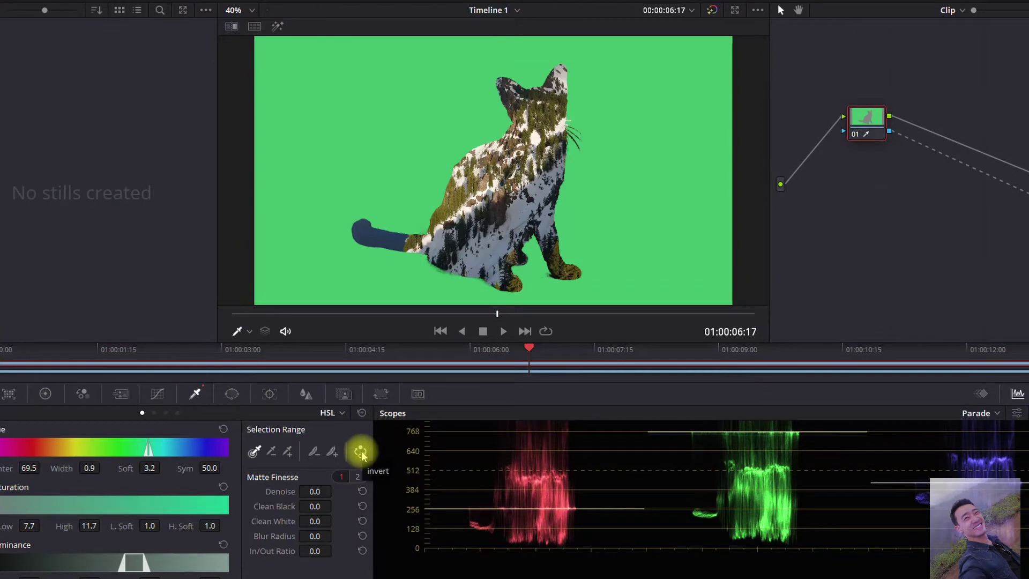
left_click(361, 453)
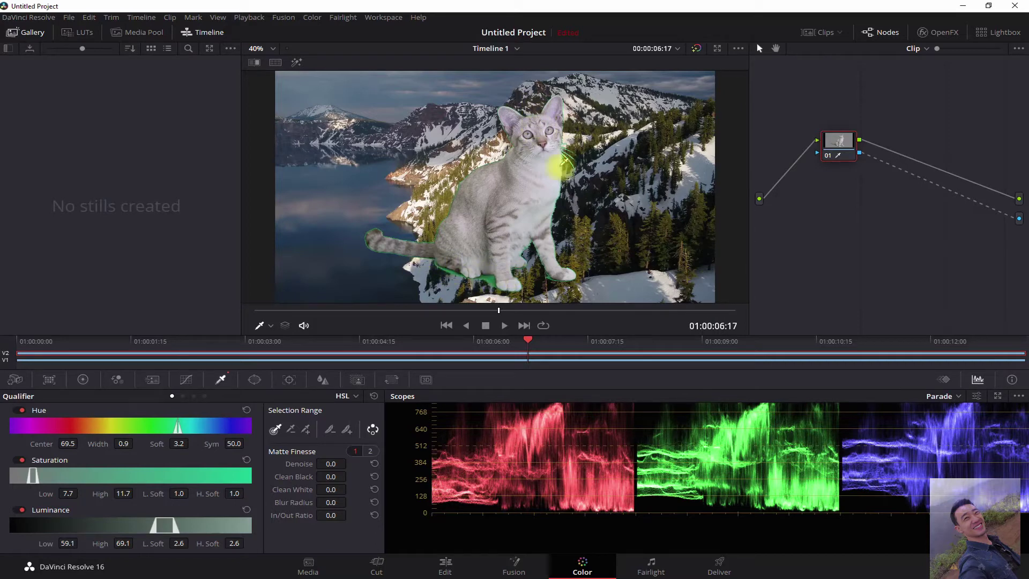
Zoom in on the cat's legs and add the leftover green fringe by the paws to the key
scroll(496, 272, "up", 2)
scroll(490, 275, "up", 2)
scroll(519, 209, "up", 3)
scroll(522, 218, "up", 2)
scroll(522, 236, "up", 1)
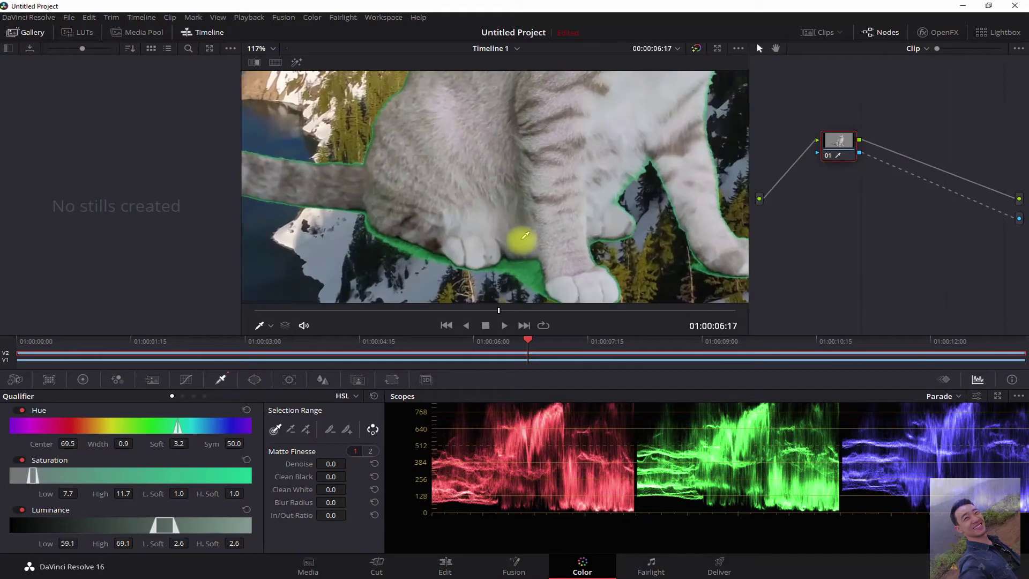
scroll(524, 215, "up", 2)
scroll(528, 177, "up", 1)
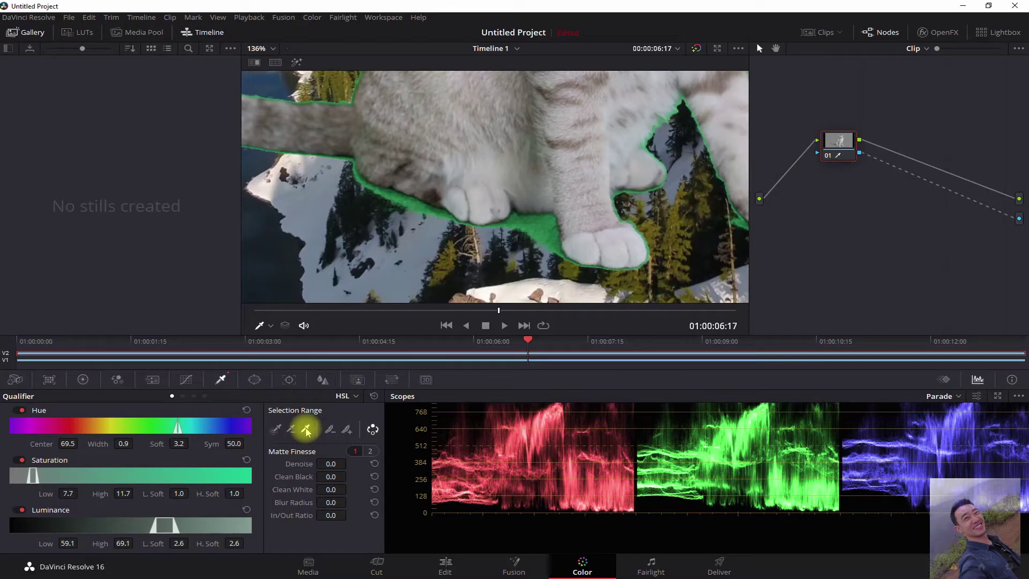
left_click(306, 430)
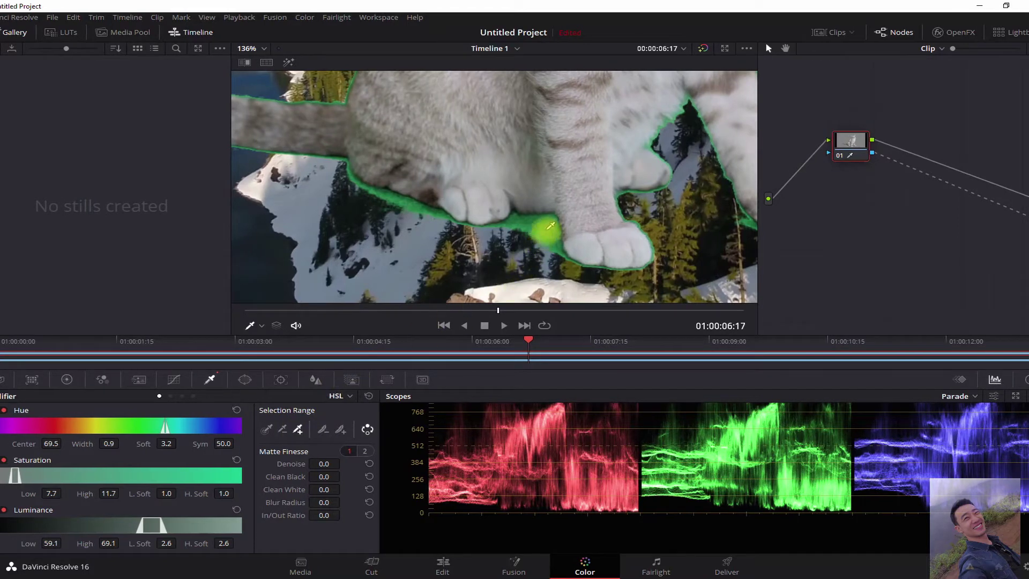
left_click(551, 227)
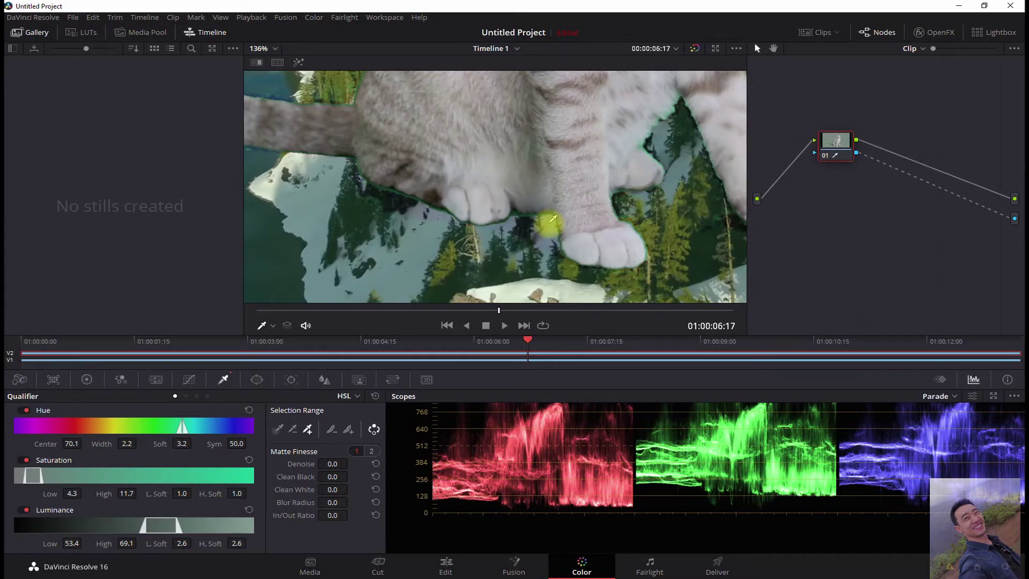
left_click(552, 219)
Widen the key's hue range to width 4.2 and zoom back in on the fur edges
key("shift+z")
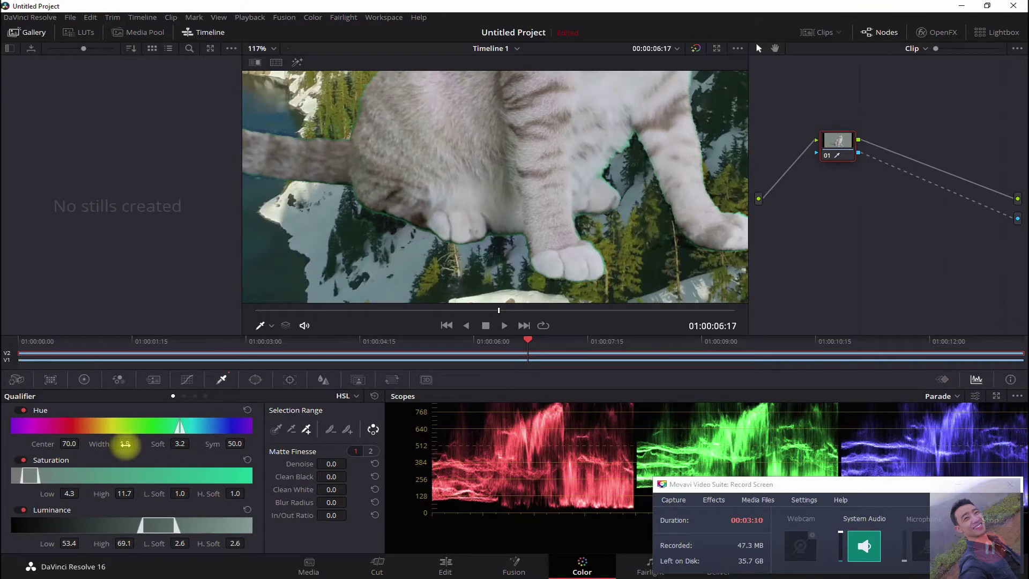
left_click_drag(125, 444, 137, 453)
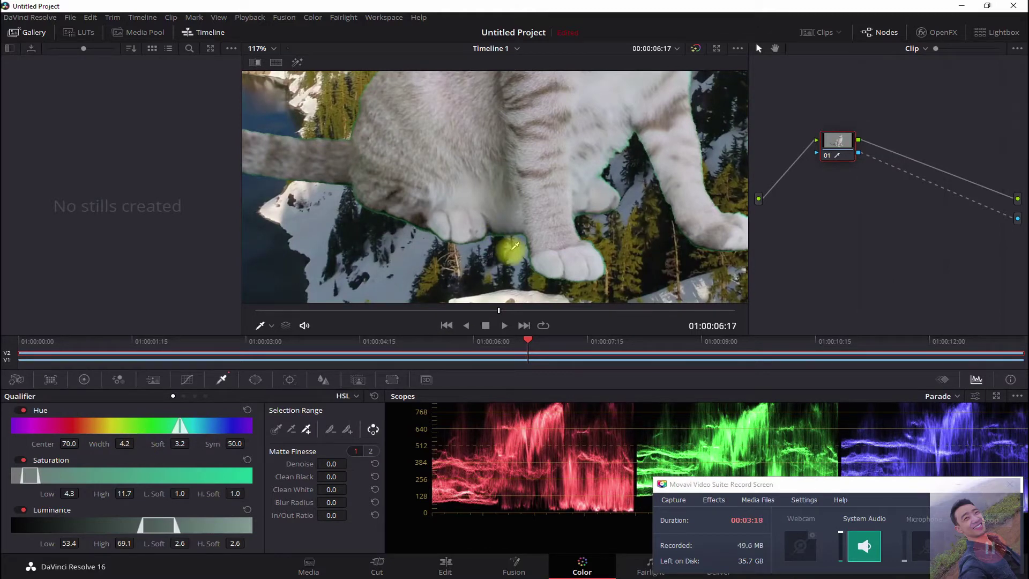
key("shift+z")
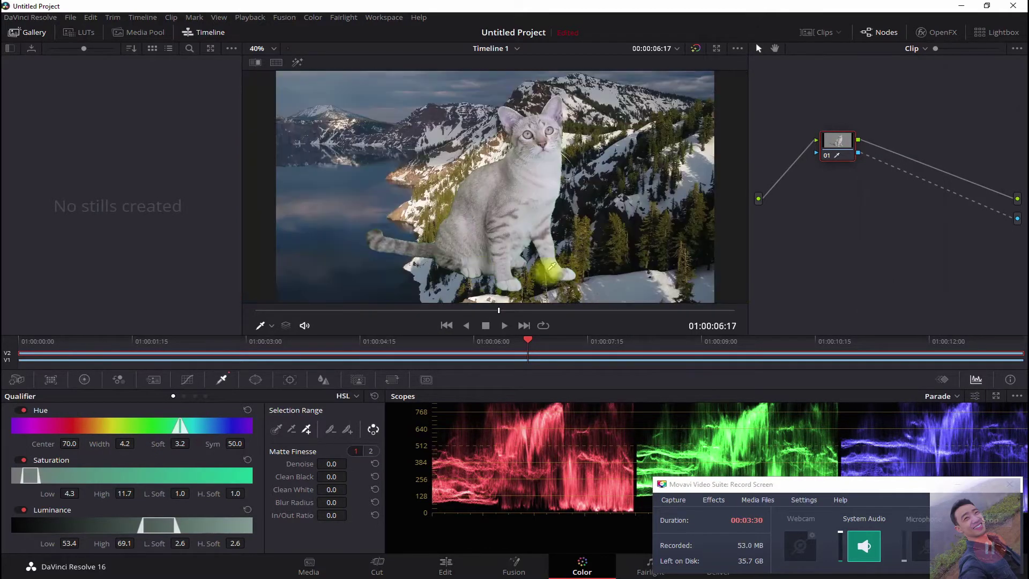
scroll(494, 268, "up", 2)
scroll(502, 161, "up", 3)
scroll(485, 177, "up", 2)
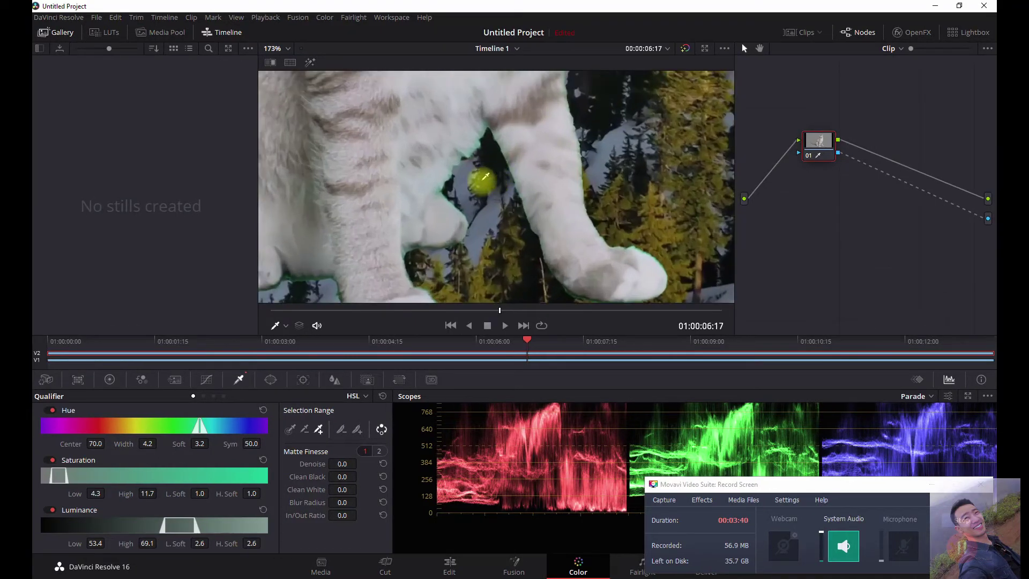
scroll(488, 191, "down", 2)
scroll(488, 196, "up", 1)
scroll(477, 200, "up", 1)
scroll(475, 200, "up", 1)
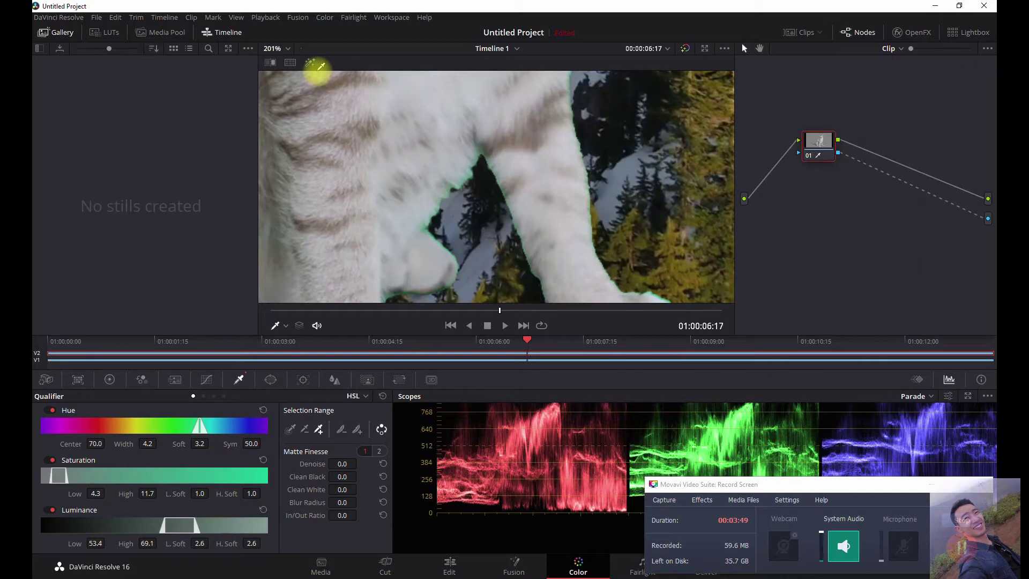
Check the matte in Highlight view and raise Matte Finesse Clean Black to 31.3
left_click(319, 69)
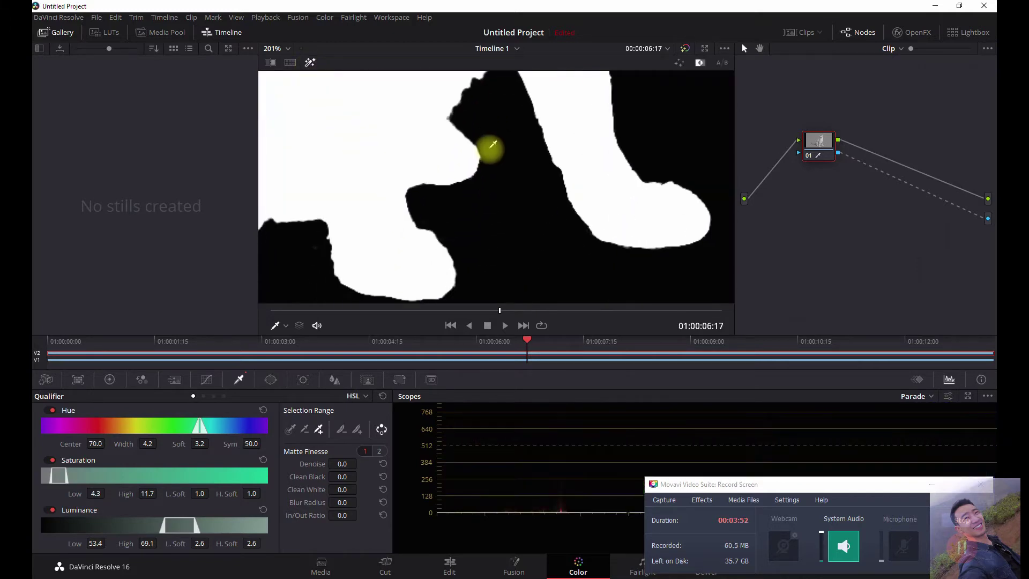
left_click_drag(492, 145, 456, 176)
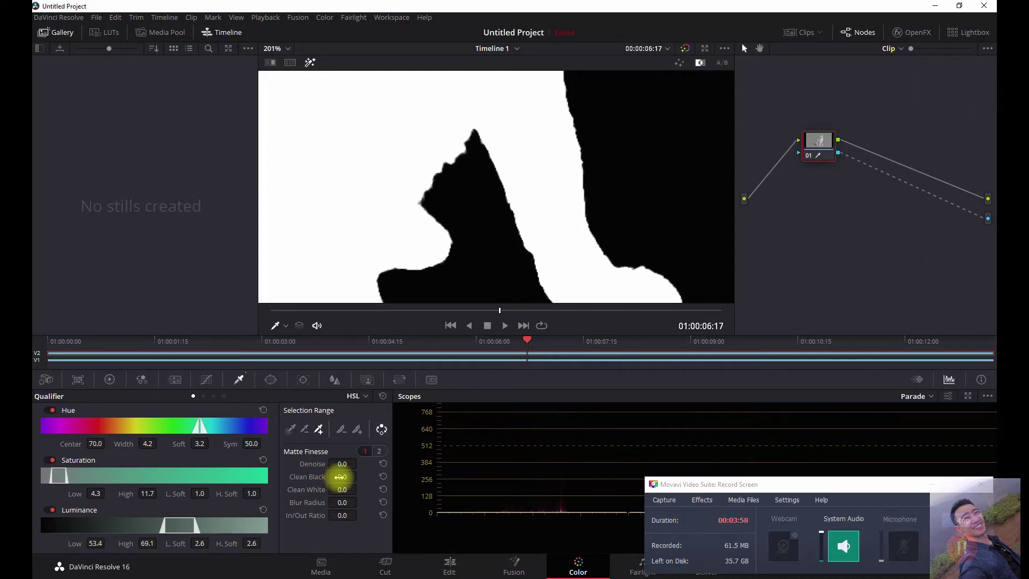
left_click_drag(340, 476, 346, 477)
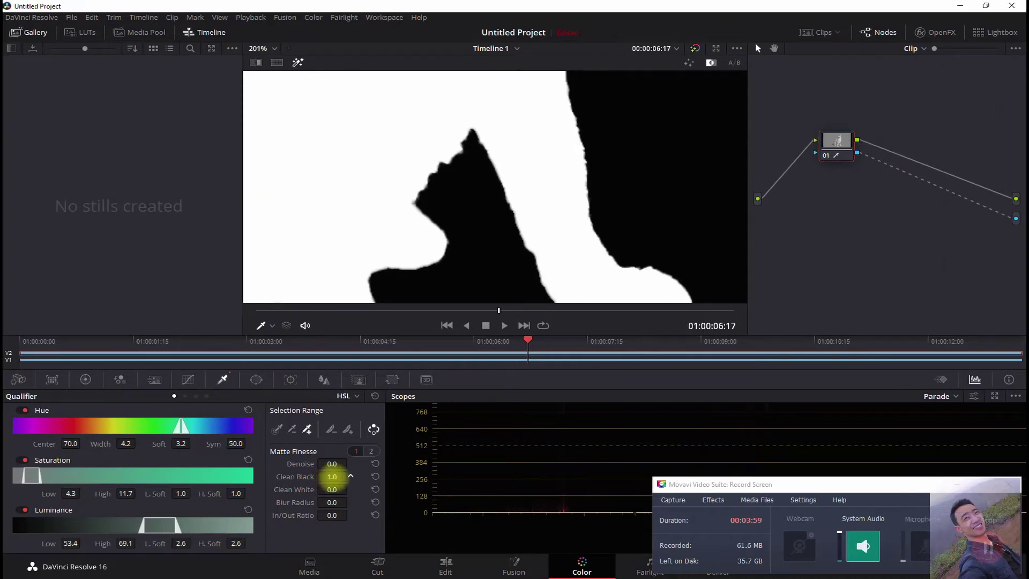
left_click_drag(351, 476, 360, 481)
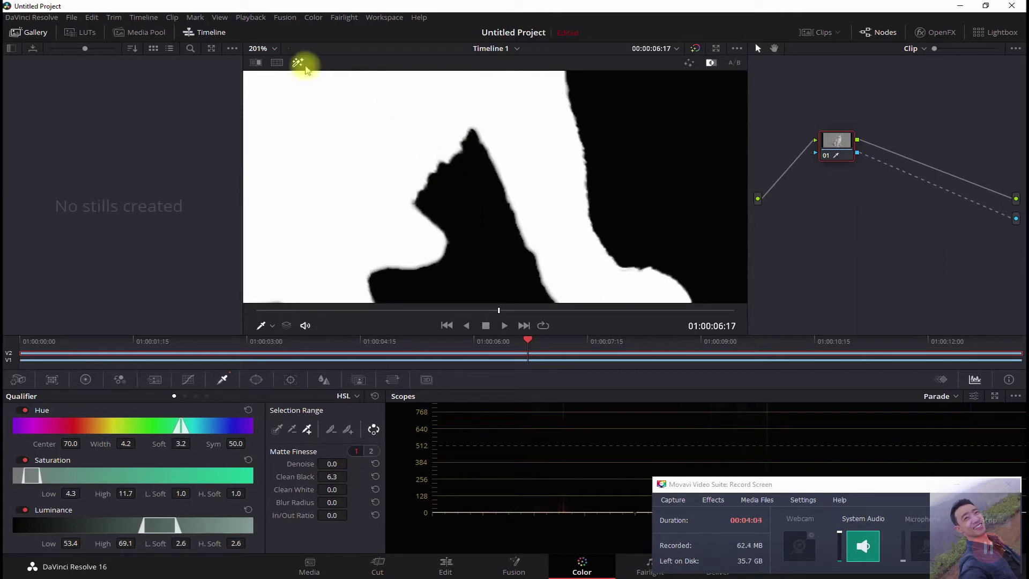
left_click(298, 62)
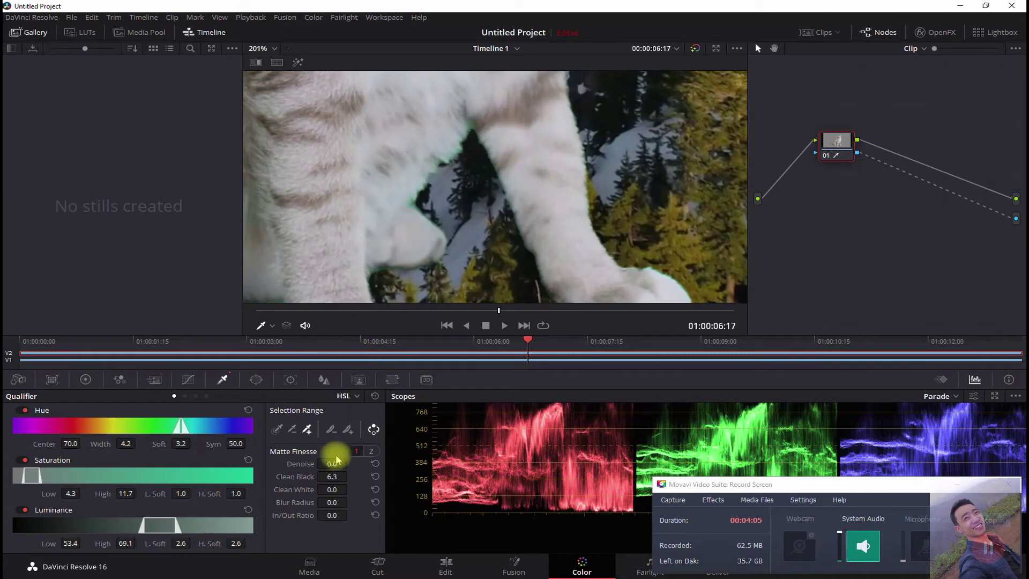
left_click_drag(351, 476, 425, 488)
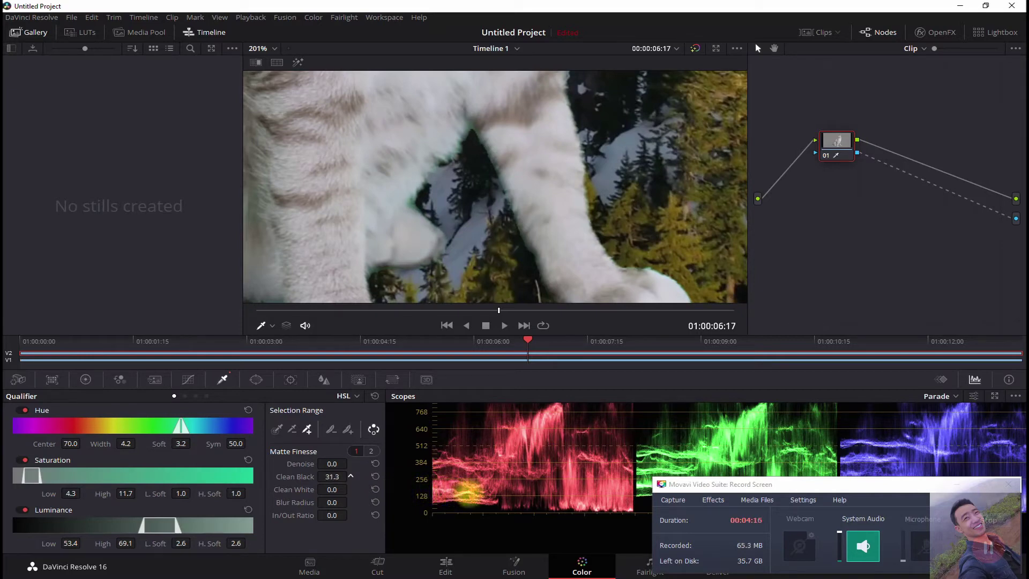
scroll(460, 181, "down", 3)
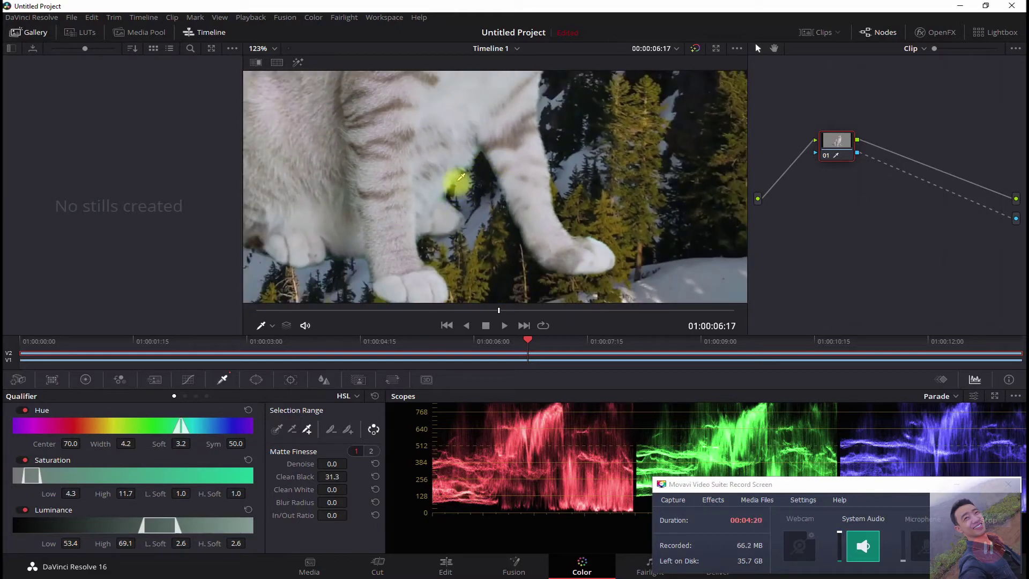
scroll(536, 149, "down", 2)
scroll(519, 128, "up", 4)
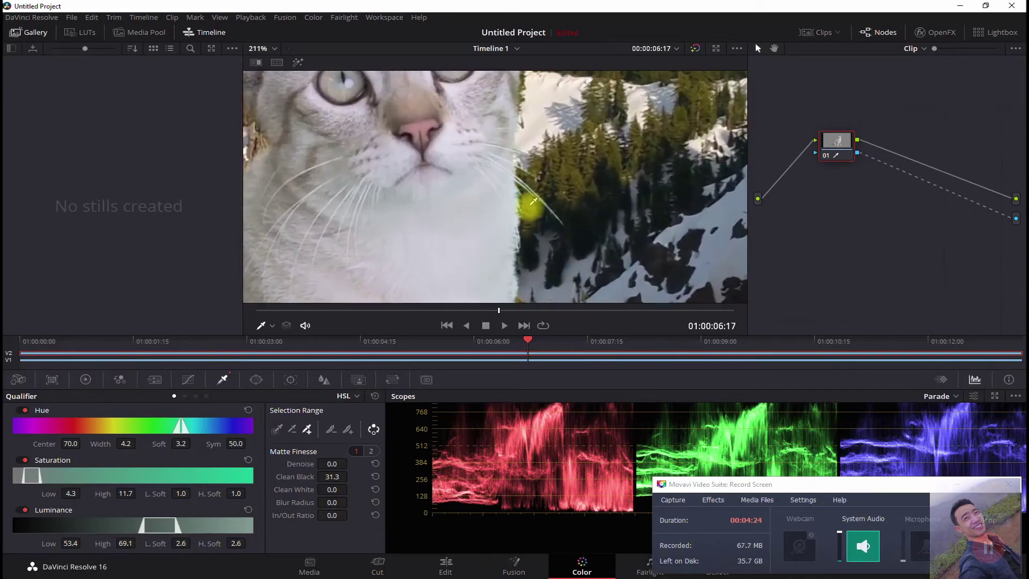
scroll(542, 168, "down", 2)
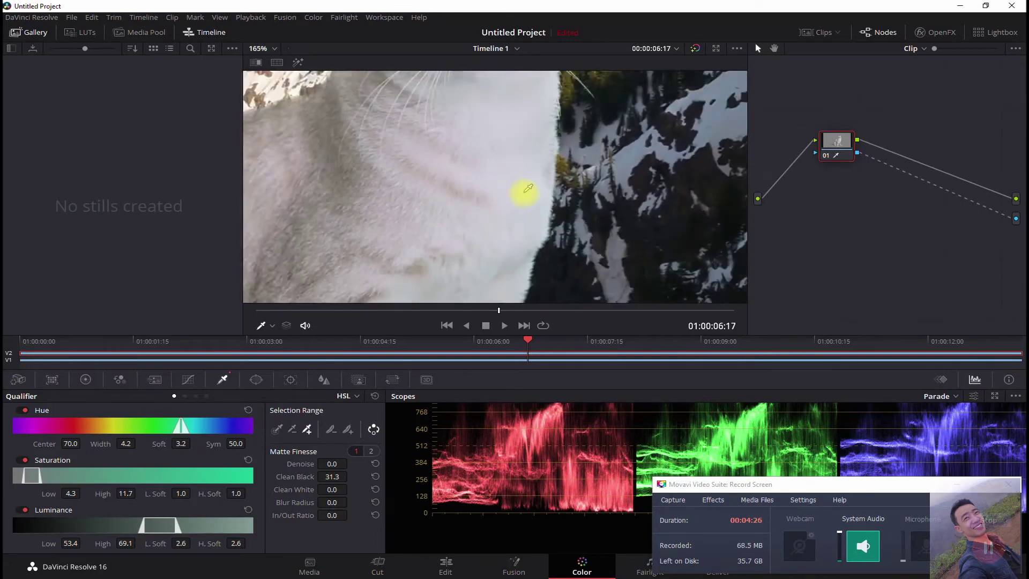
scroll(527, 189, "down", 2)
scroll(487, 179, "down", 2)
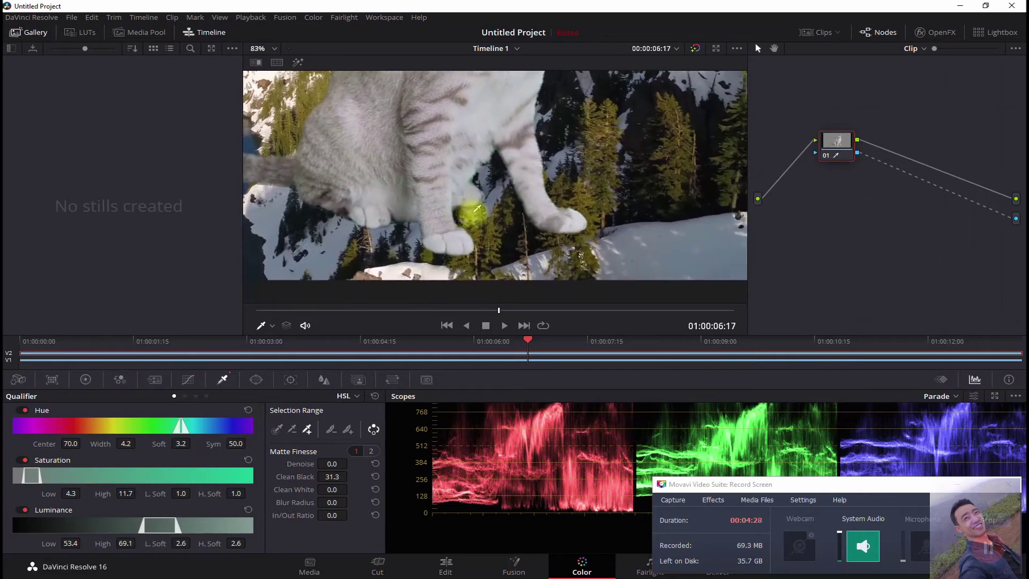
scroll(476, 208, "up", 1)
scroll(487, 195, "up", 1)
scroll(467, 188, "up", 1)
scroll(489, 207, "up", 1)
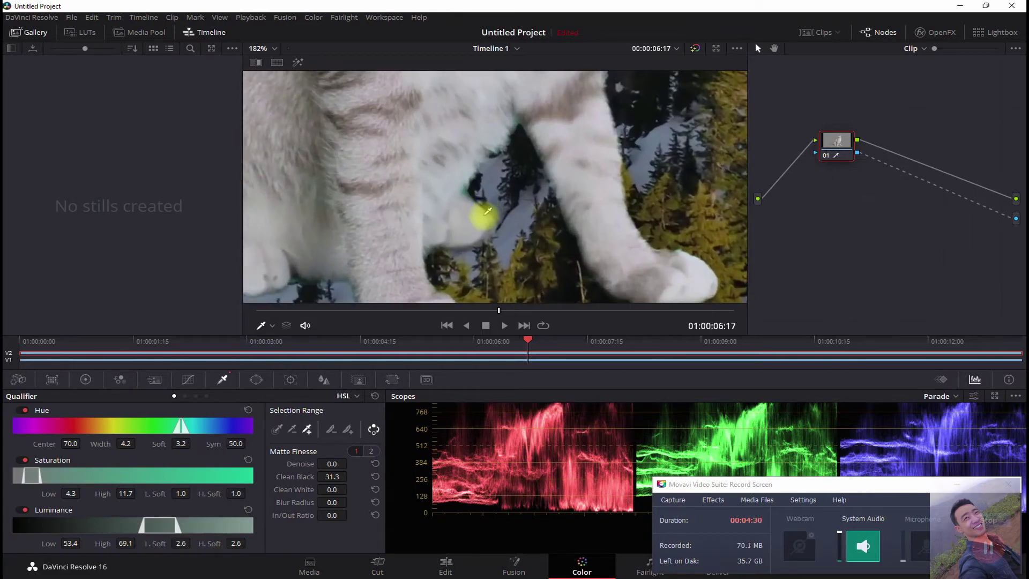
scroll(488, 208, "down", 2)
scroll(490, 198, "down", 1)
scroll(499, 191, "down", 2)
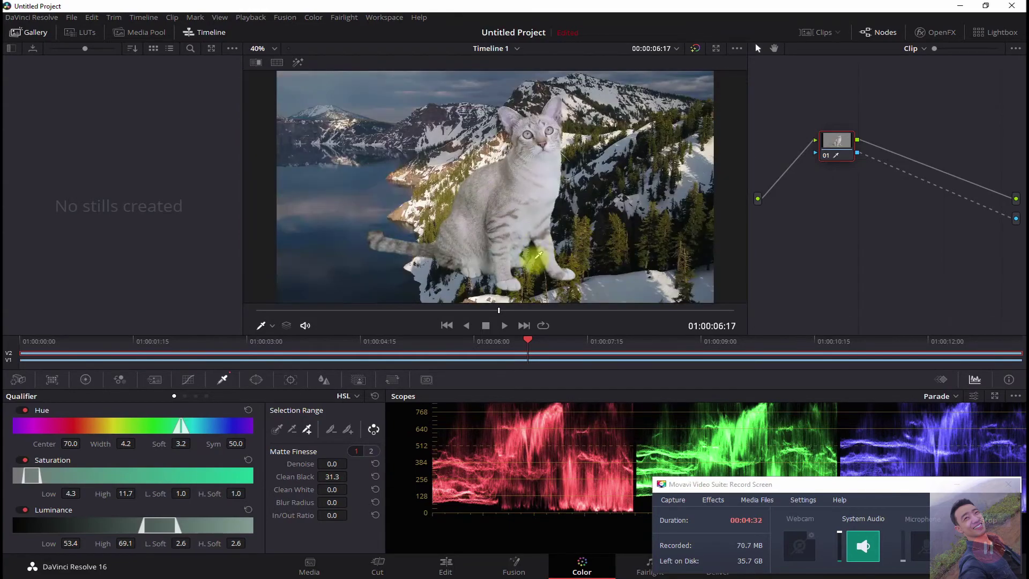
scroll(536, 246, "up", 1)
scroll(529, 223, "down", 1)
left_click_drag(533, 218, 506, 208)
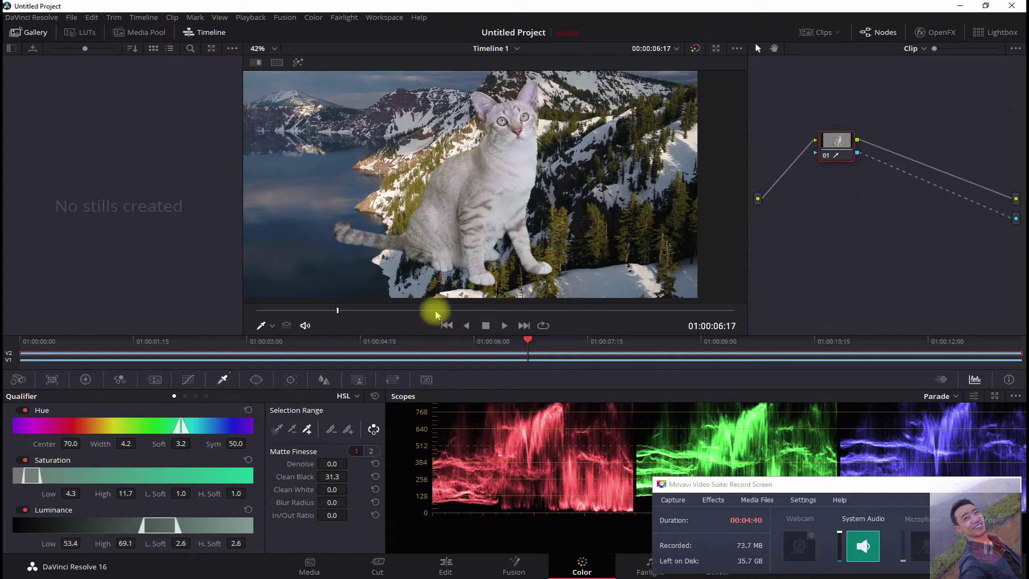
key("space")
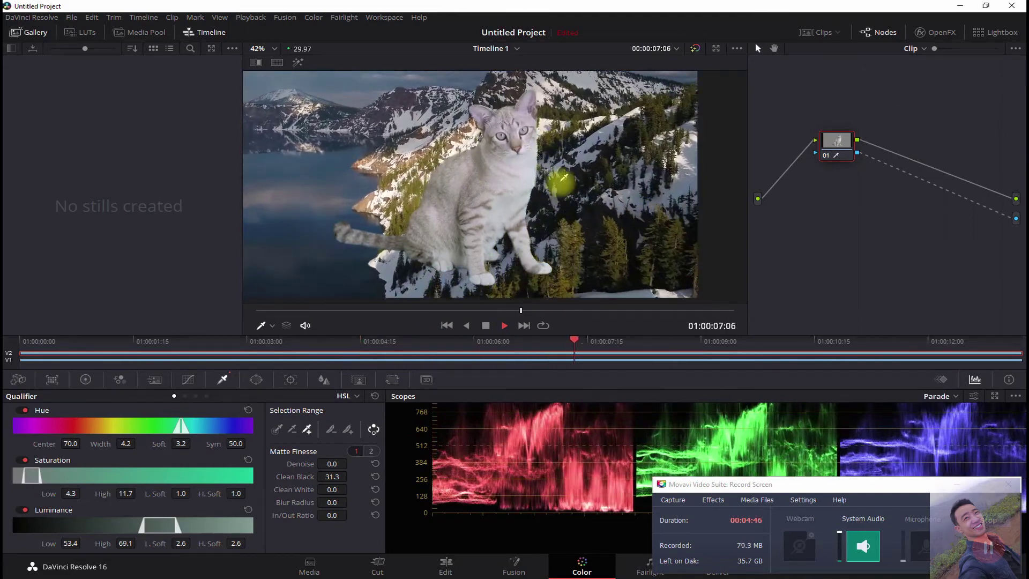
Stop playback at 01:00:08:04 and zoom in on the cat's paws against the snow
key("space")
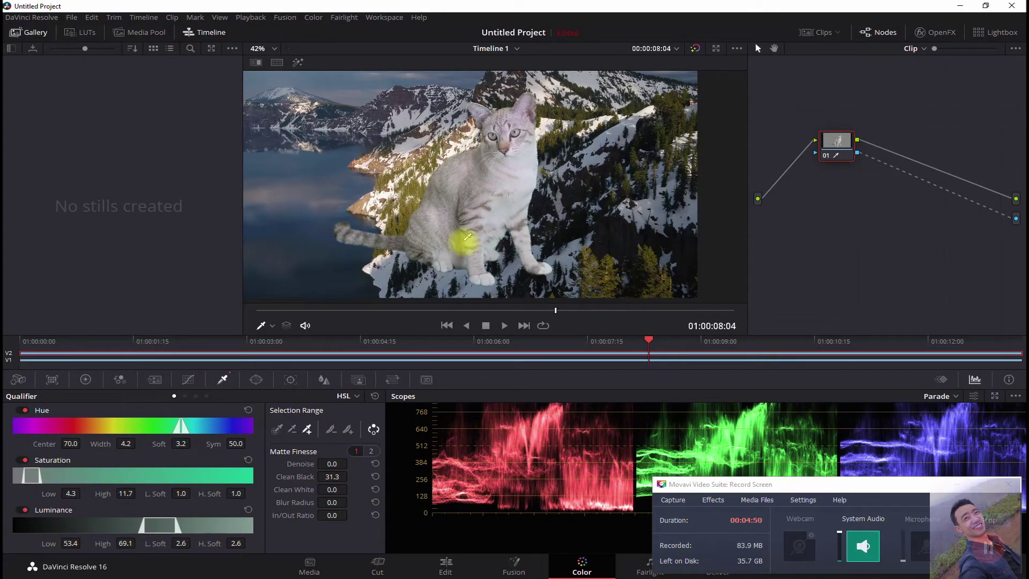
scroll(529, 197, "up", 1)
scroll(545, 195, "up", 5)
scroll(509, 223, "up", 5)
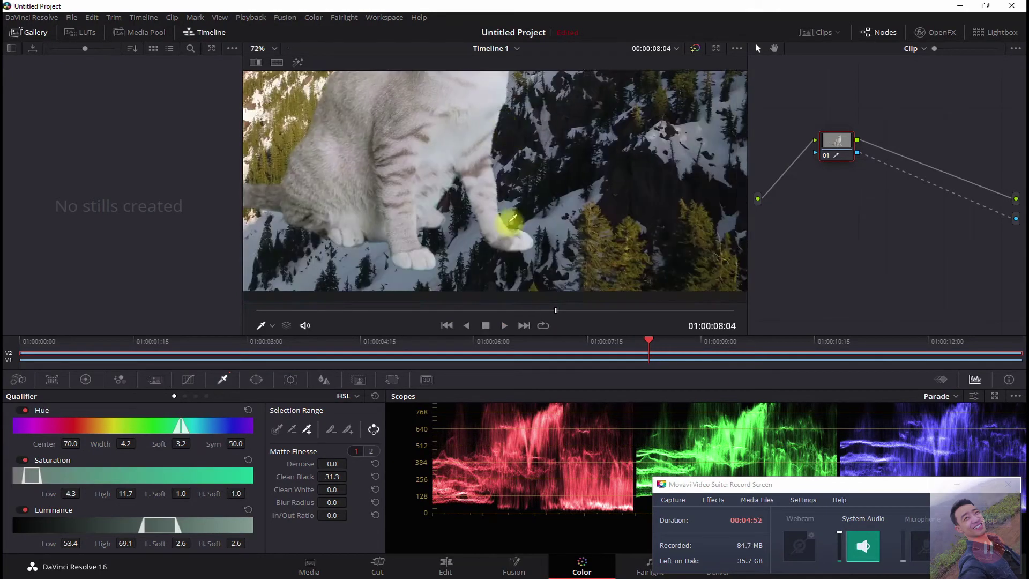
scroll(432, 259, "up", 3)
scroll(439, 205, "up", 2)
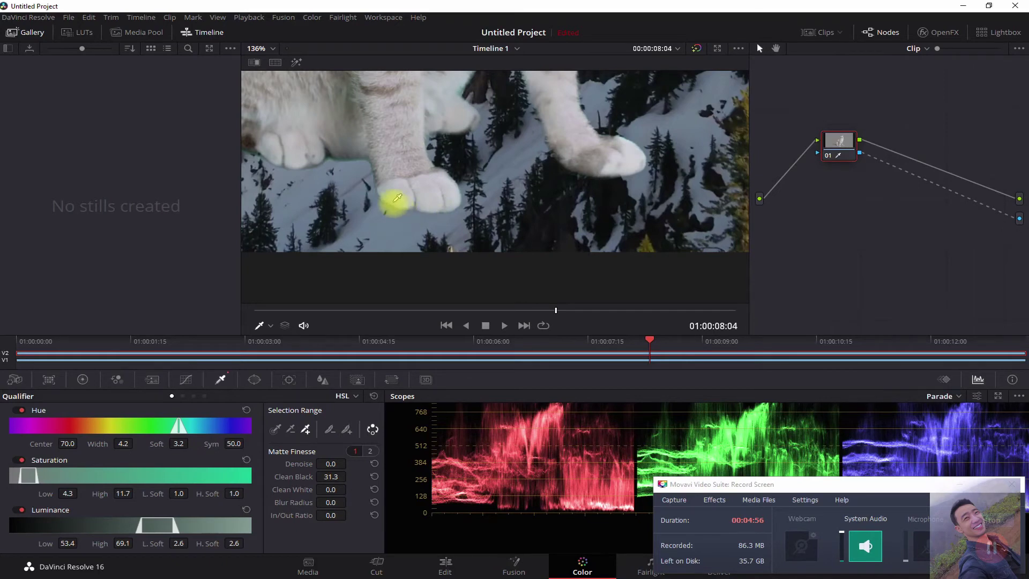
Set Matte Finesse Blur Radius to 20.5 and In/Out Ratio to -21.2
scroll(398, 198, "up", 3)
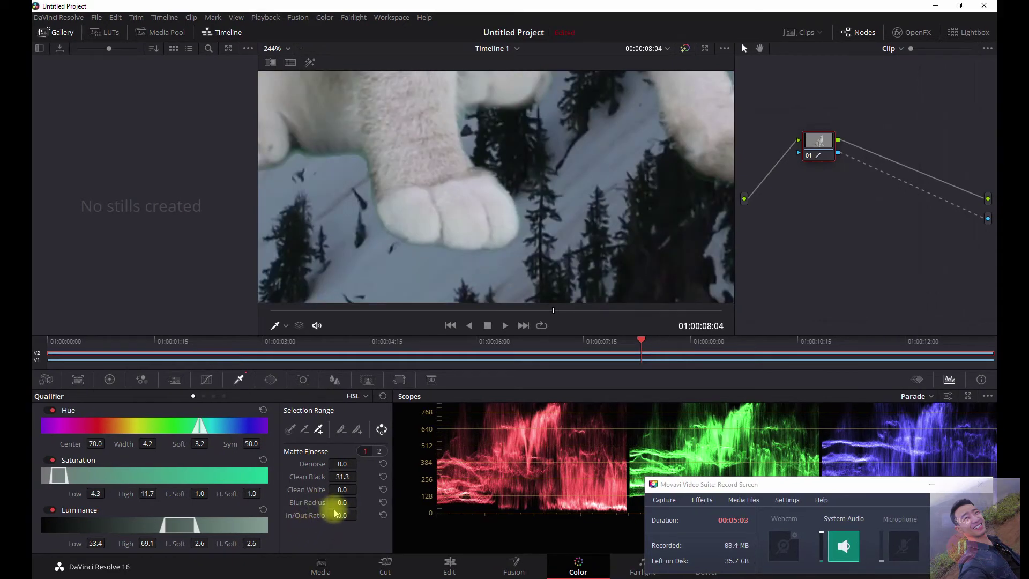
left_click_drag(338, 502, 404, 504)
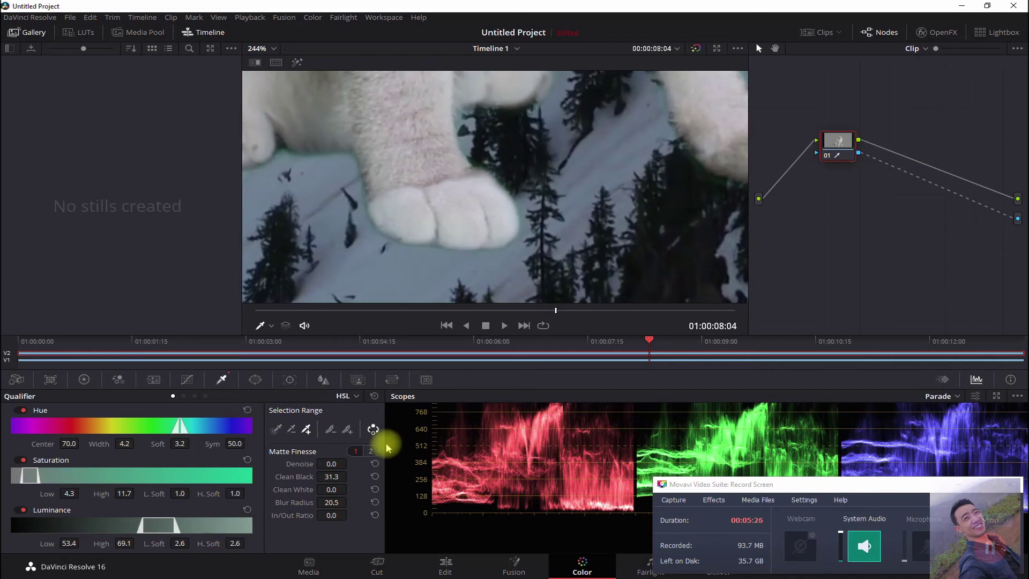
left_click_drag(335, 517, 329, 518)
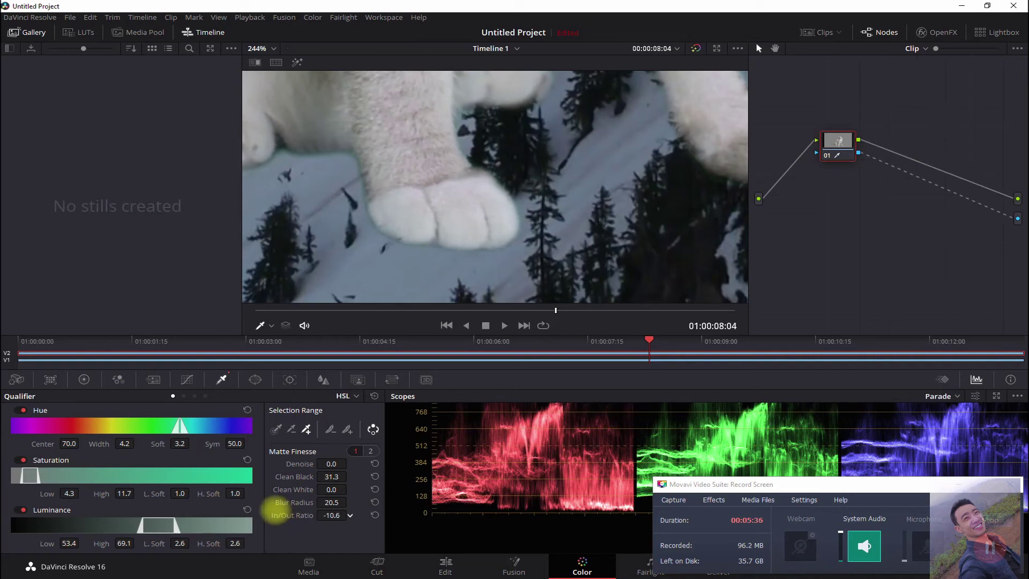
left_click_drag(269, 510, 238, 510)
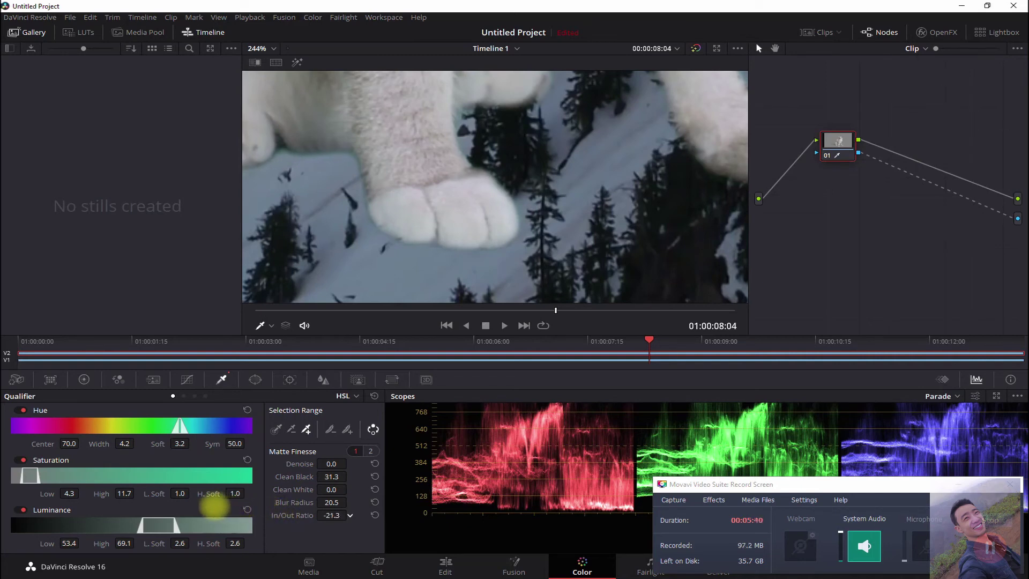
left_click_drag(290, 515, 283, 516)
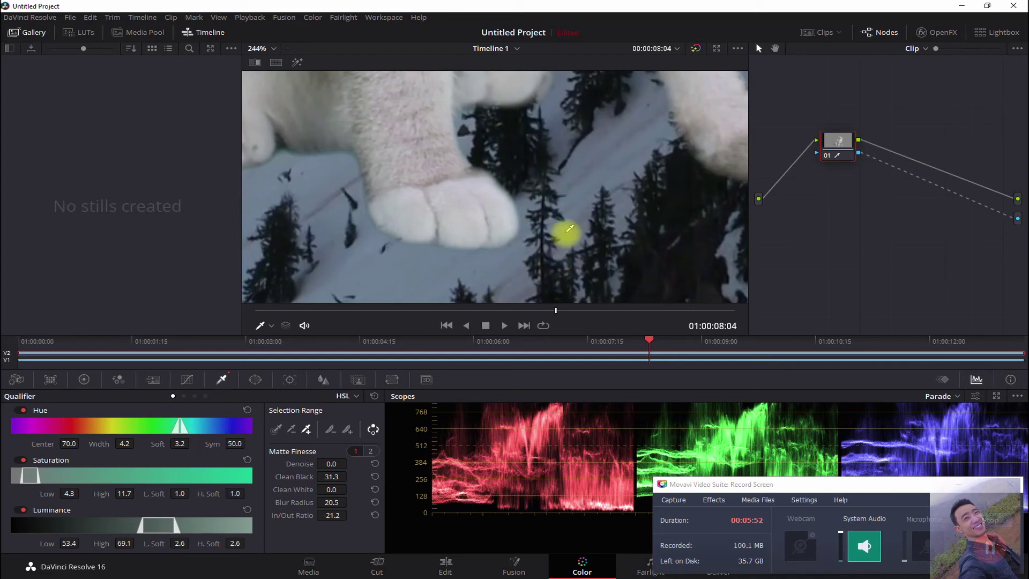
Fit the frame in the viewer and play the composite, stopping at 01:00:09:10
key("shift+z")
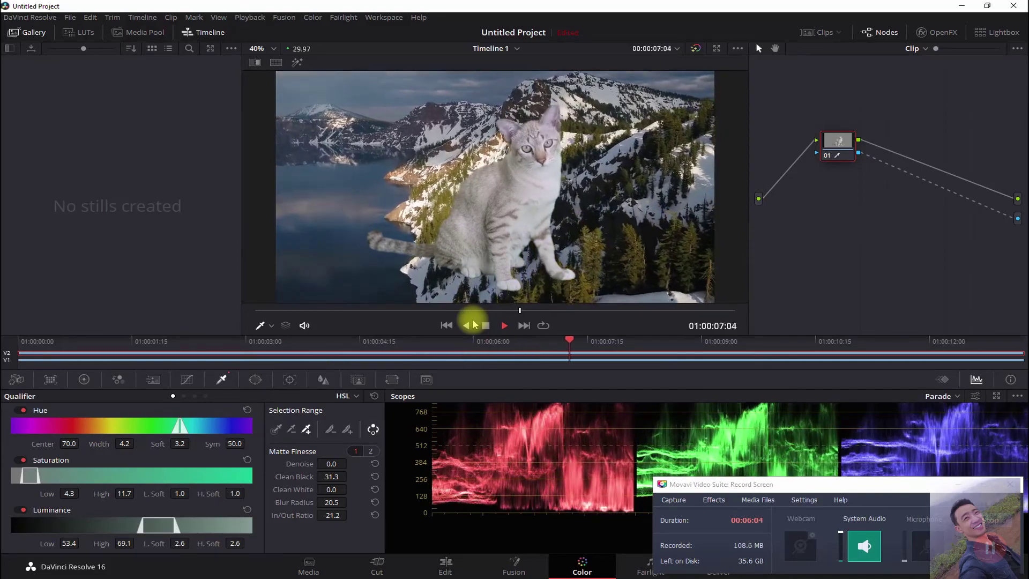
key("space")
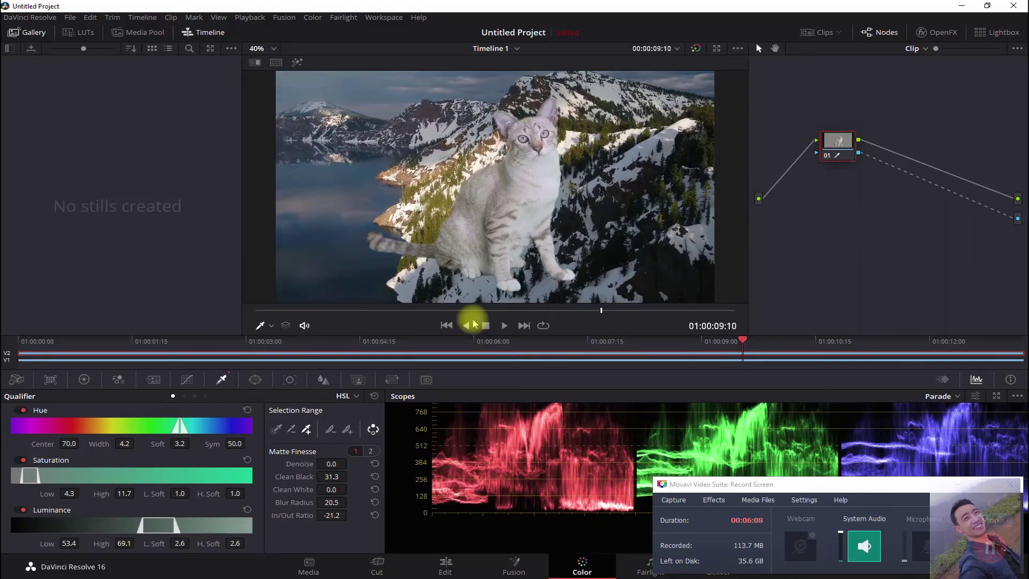